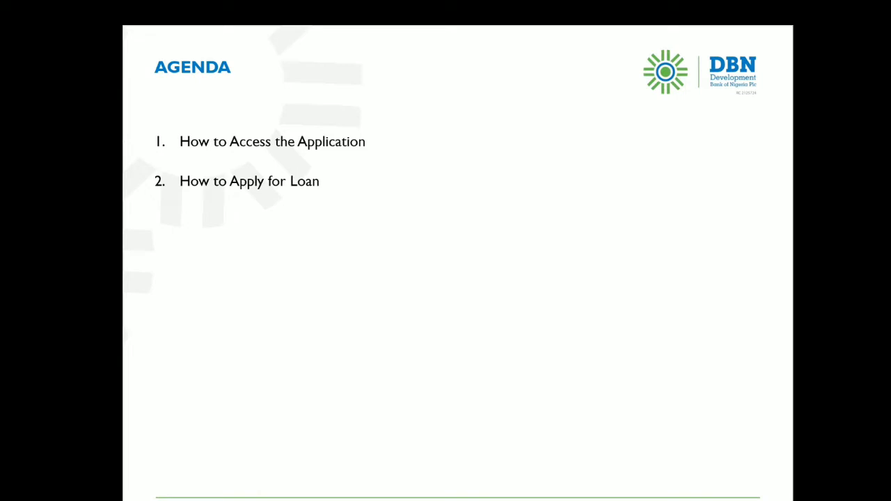
pyautogui.press('Right')
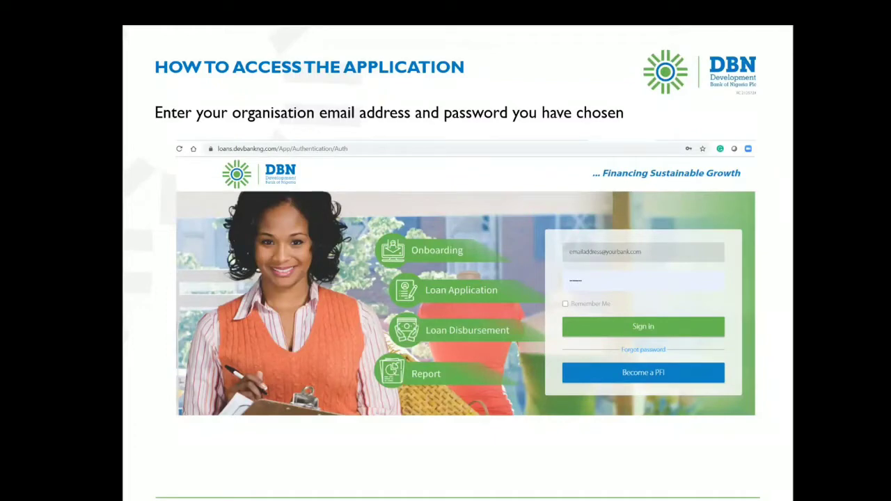
pyautogui.press('Right')
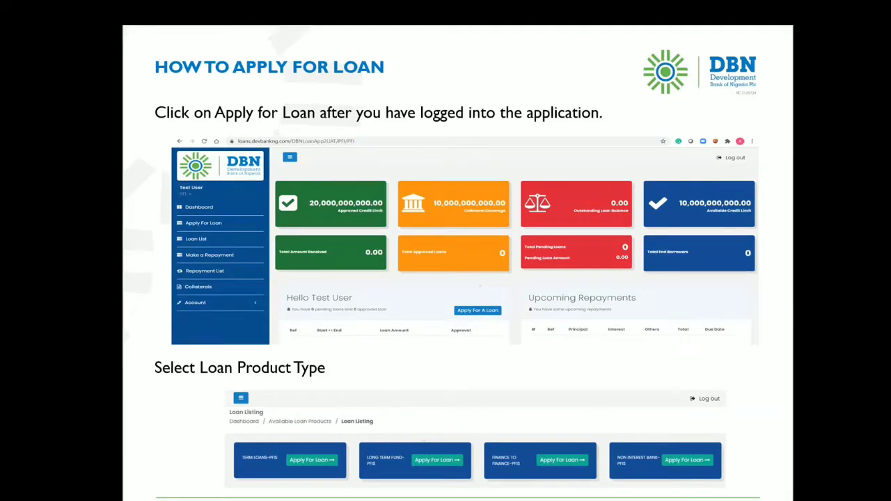
pyautogui.press('Right')
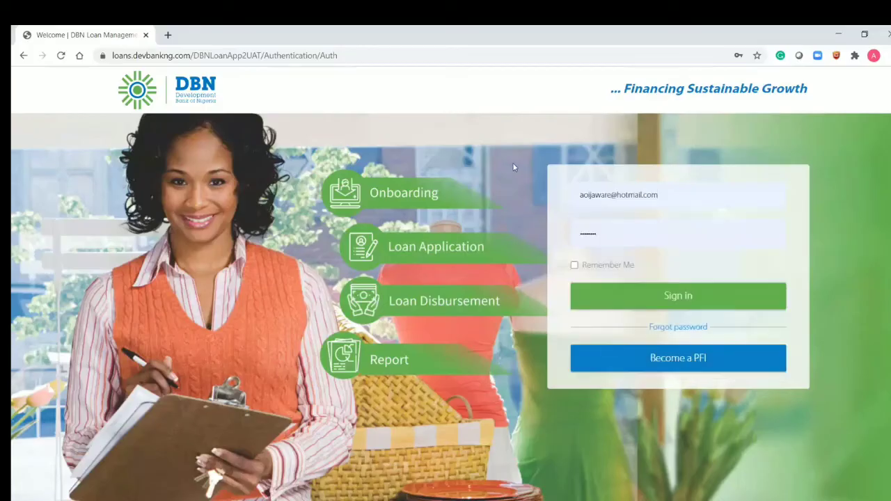
# - Sign in to the loan portal with Remember Me enabled and start an application for the TERM LOANS-PFIS product
pyautogui.click(574, 266)
pyautogui.click(654, 305)
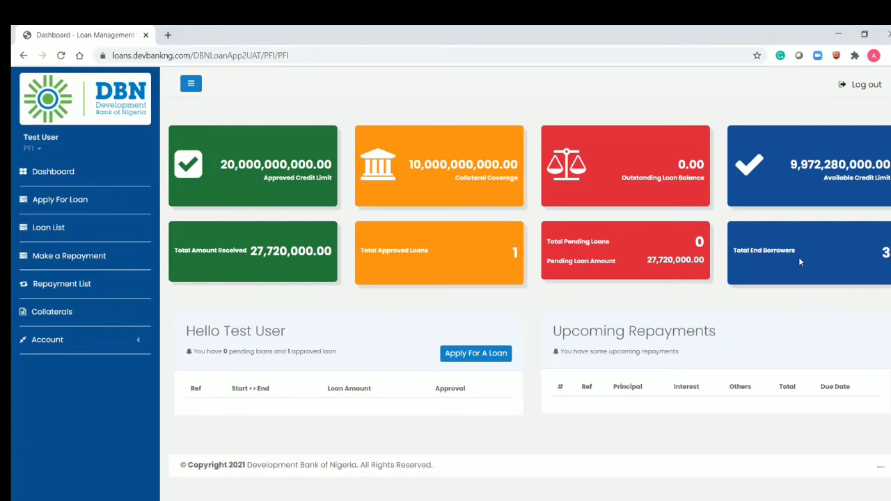
pyautogui.click(478, 355)
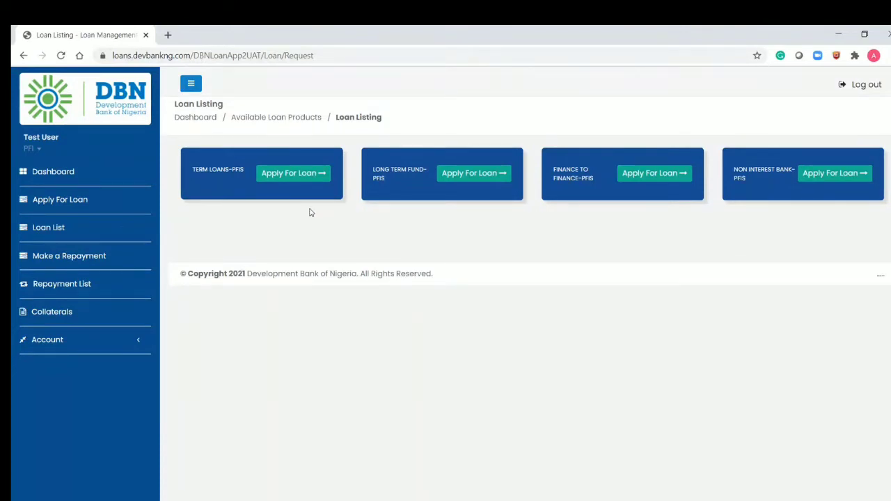
pyautogui.click(295, 176)
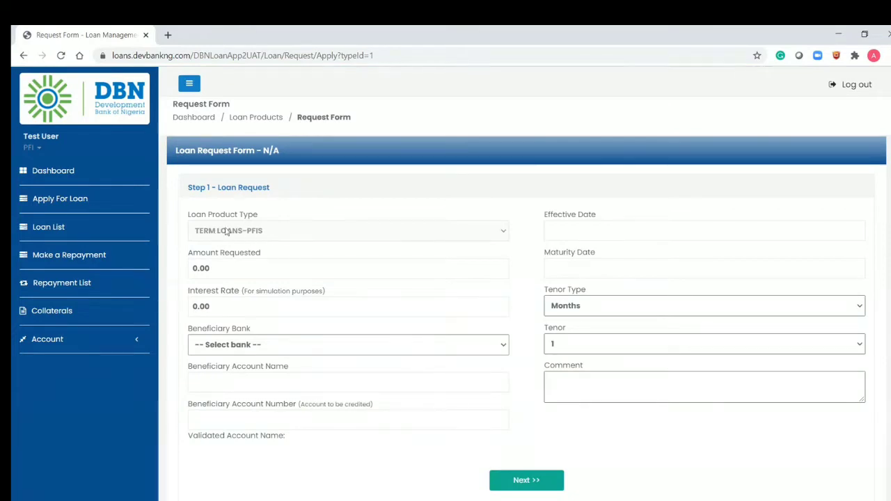
# - Set the requested loan amount to 15,000,000
pyautogui.click(293, 277)
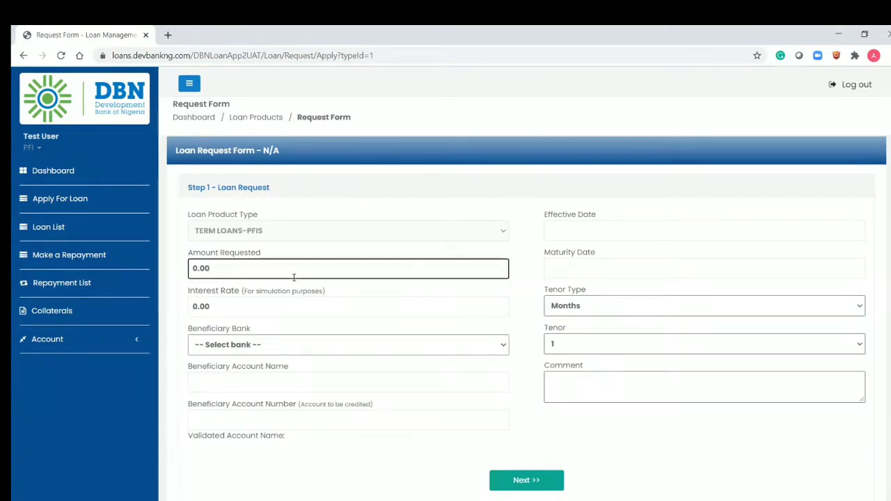
pyautogui.press('BackSpace')
pyautogui.press('BackSpace')
pyautogui.press('BackSpace')
pyautogui.press('BackSpace')
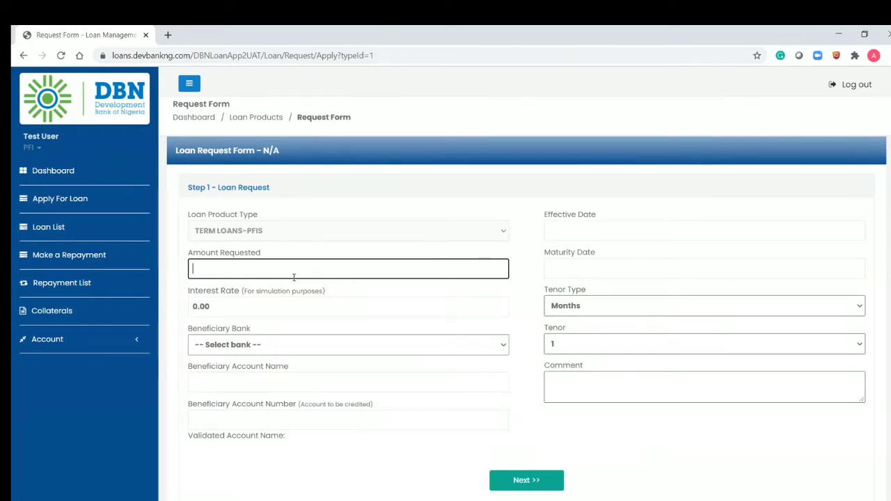
pyautogui.write('15,000,000')
pyautogui.click(528, 341)
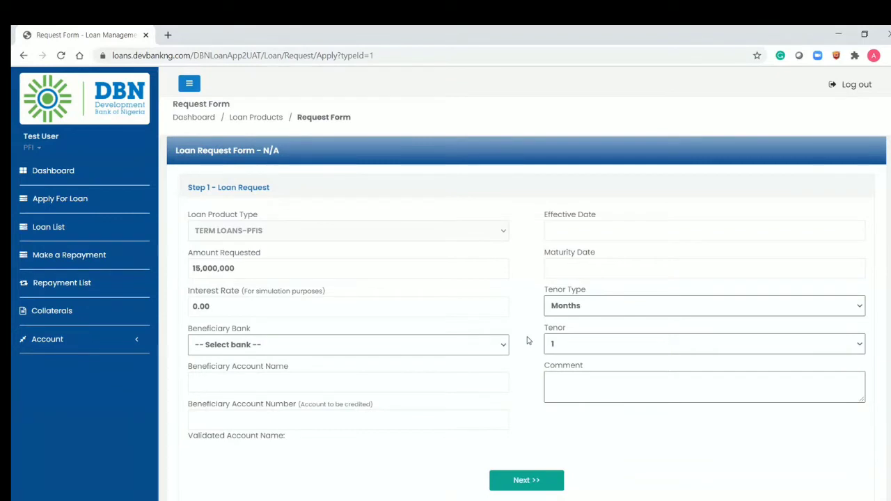
# - Set the simulation interest rate to 13
pyautogui.click(410, 304)
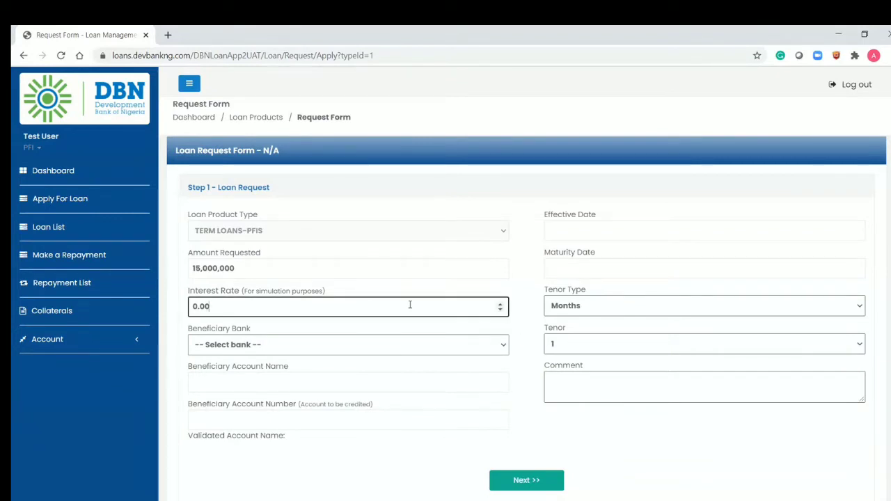
pyautogui.press('BackSpace')
pyautogui.press('BackSpace')
pyautogui.press('BackSpace')
pyautogui.press('BackSpace')
pyautogui.click(535, 366)
# - Set the loan's effective date to 22 February 2021
pyautogui.click(598, 226)
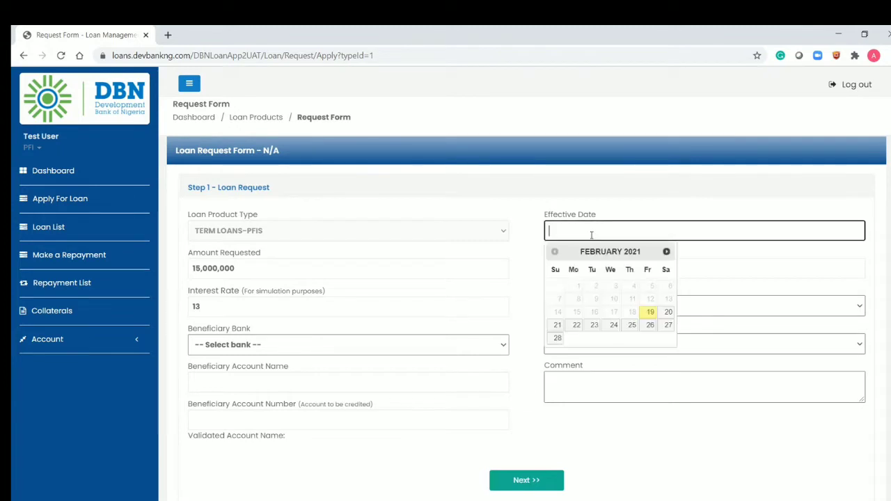
pyautogui.click(577, 326)
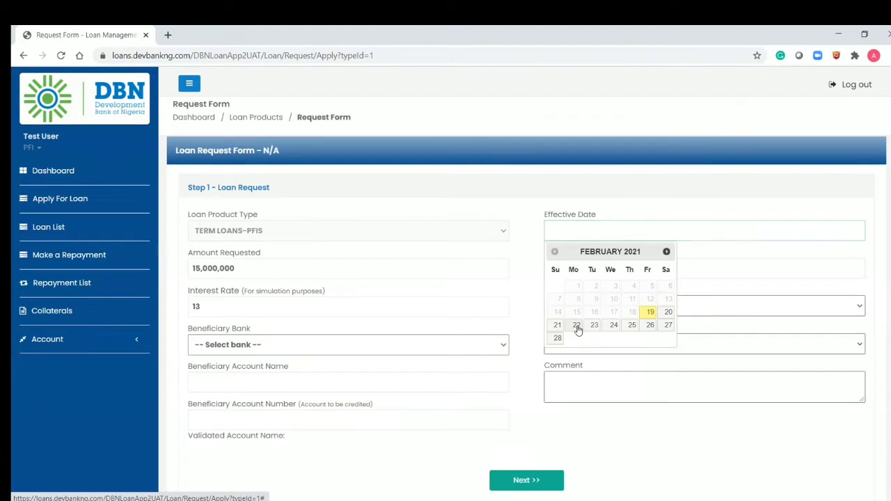
pyautogui.click(609, 230)
pyautogui.click(529, 300)
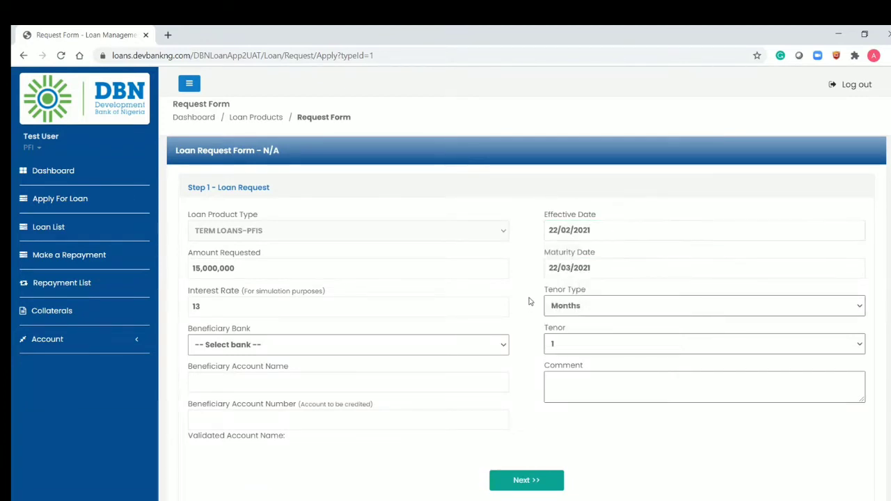
# - Keep the tenor type as Months and set the loan tenor to 36
pyautogui.click(587, 307)
pyautogui.click(571, 342)
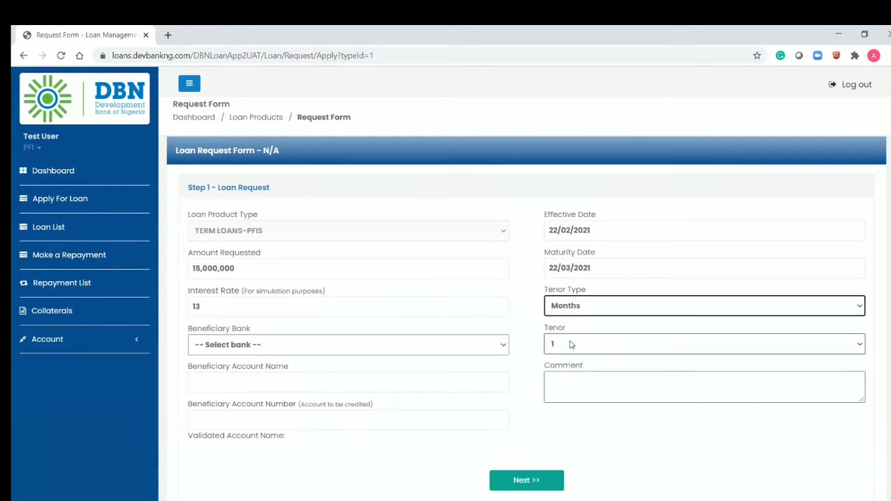
pyautogui.click(578, 344)
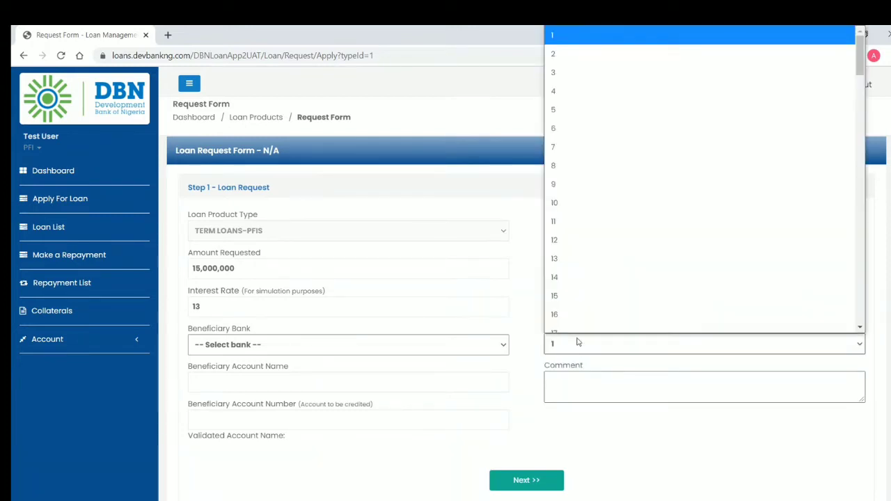
pyautogui.click(862, 328)
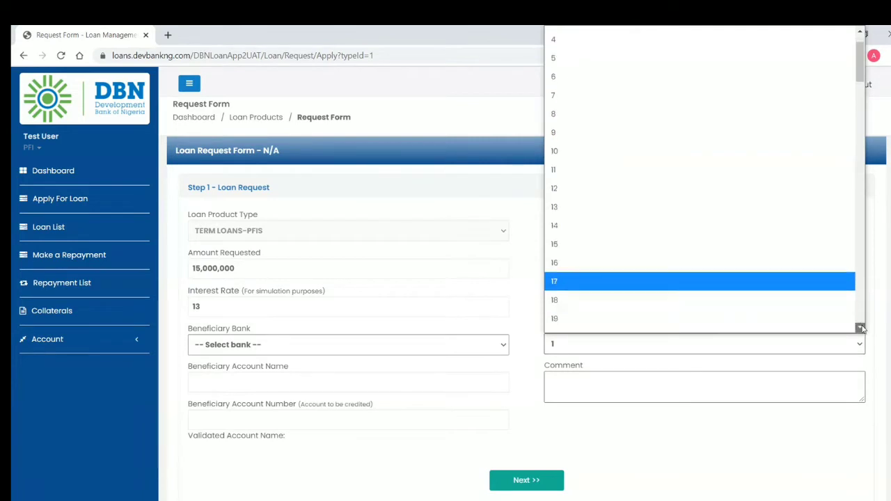
pyautogui.scroll(-6, 680, 205)
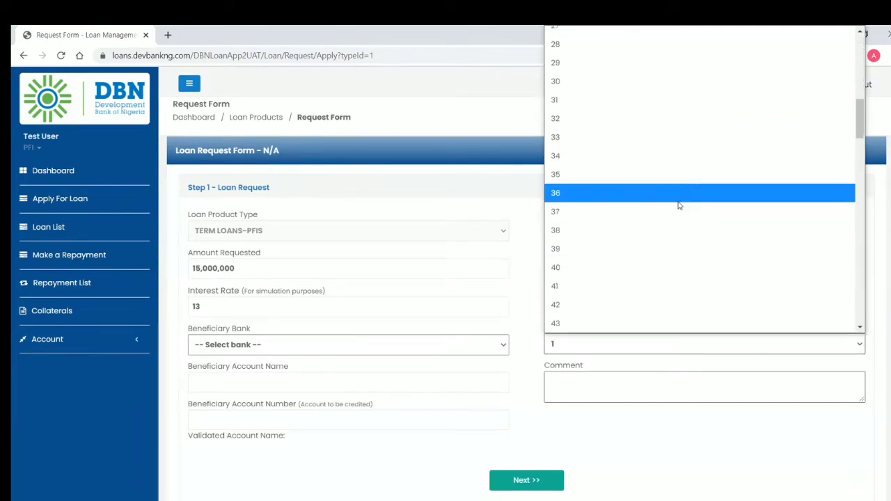
pyautogui.click(680, 197)
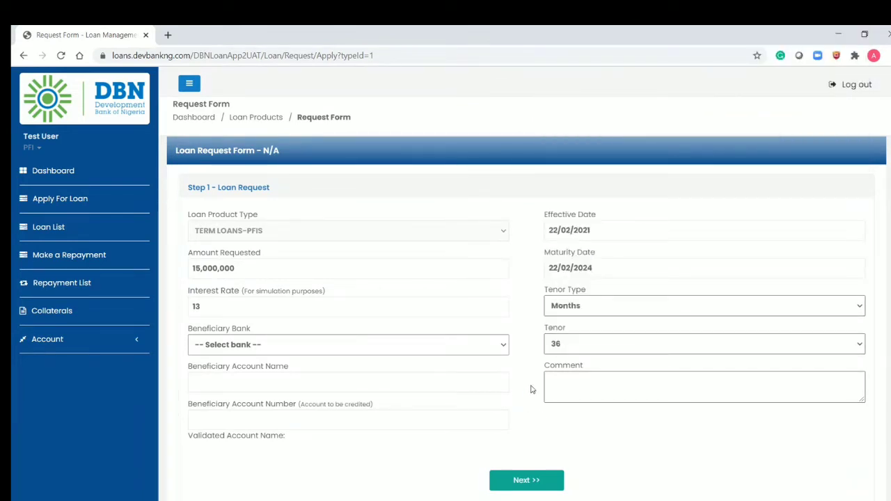
# - Choose Guaranty Trust Bank PLC as the beneficiary bank
pyautogui.click(475, 346)
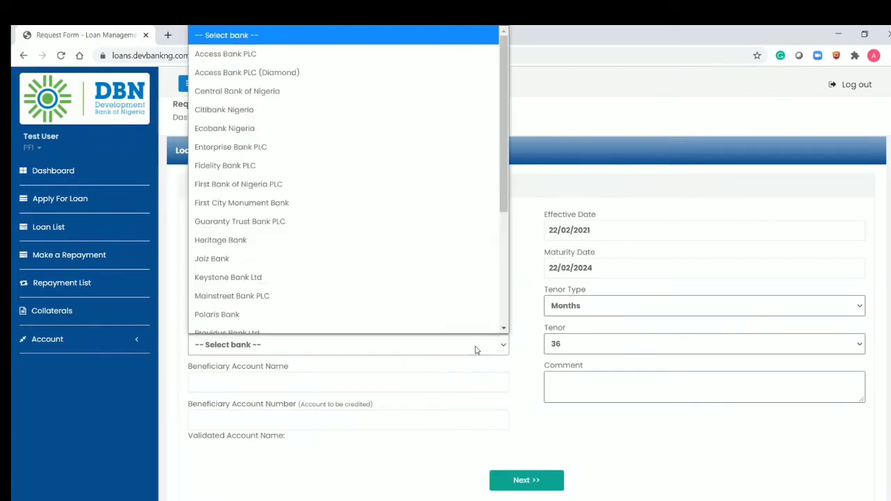
pyautogui.scroll(-1, 395, 235)
pyautogui.click(383, 221)
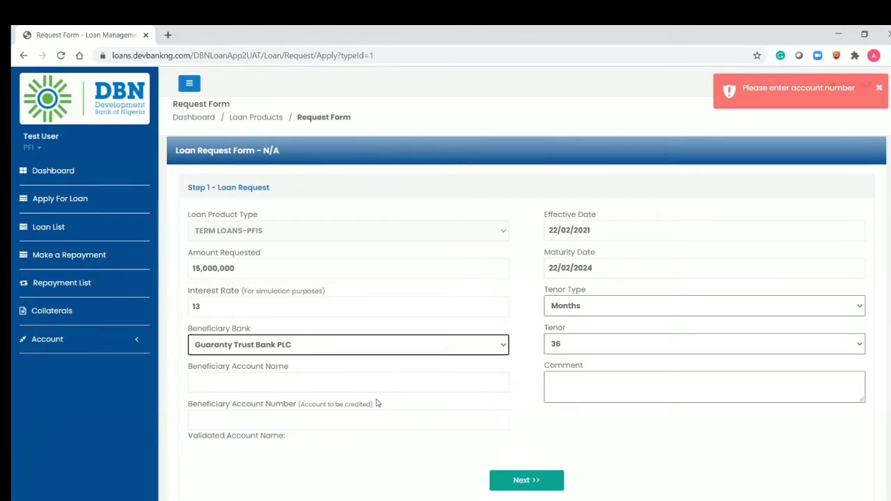
# - Fill in the beneficiary's account name without the middle name, and enter the beneficiary account number from the saved entries
pyautogui.click(363, 383)
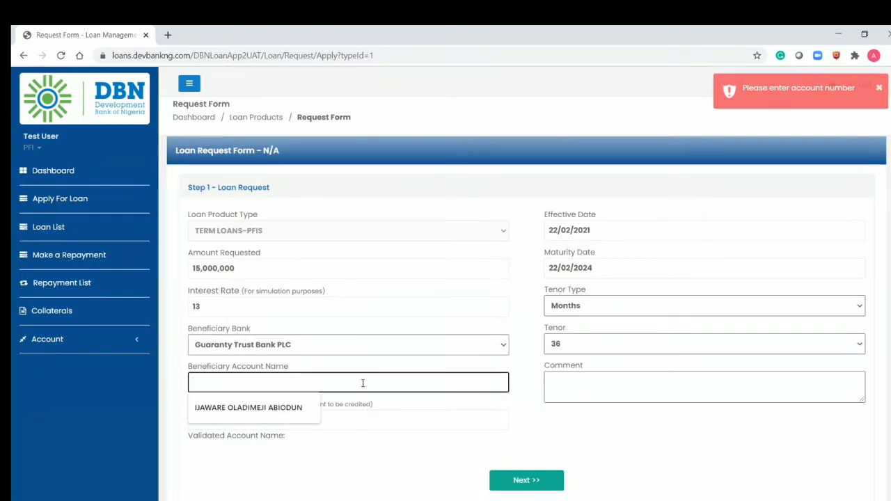
pyautogui.click(282, 405)
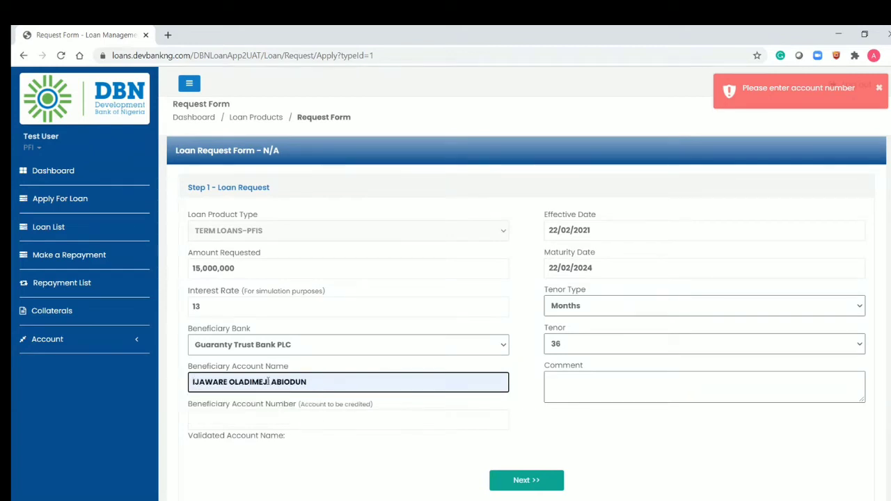
pyautogui.moveTo(269, 382); pyautogui.dragTo(228, 382)
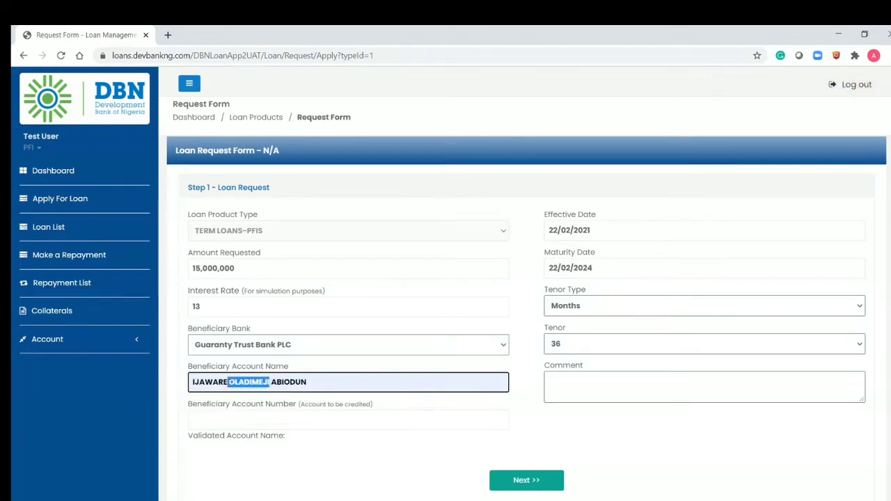
pyautogui.press('BackSpace')
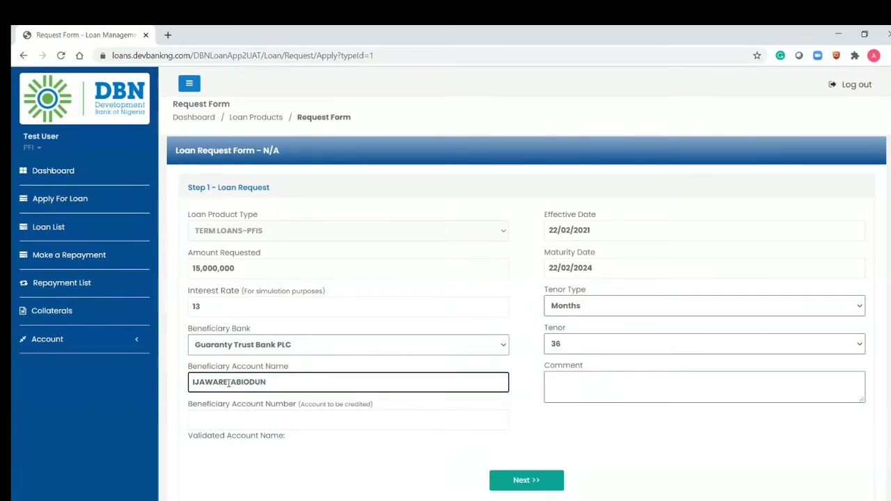
pyautogui.click(230, 420)
pyautogui.click(230, 445)
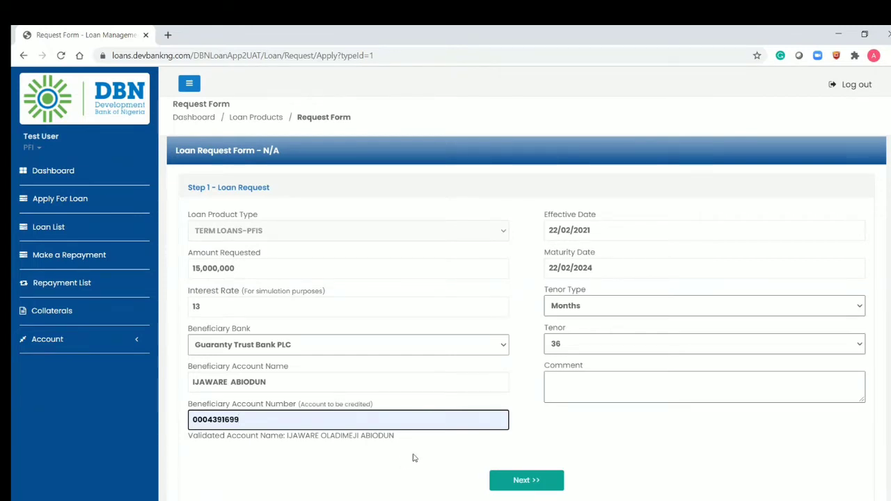
# - Add the comment "Please treat" and proceed to the End Borrowers List stage of the request
pyautogui.click(601, 382)
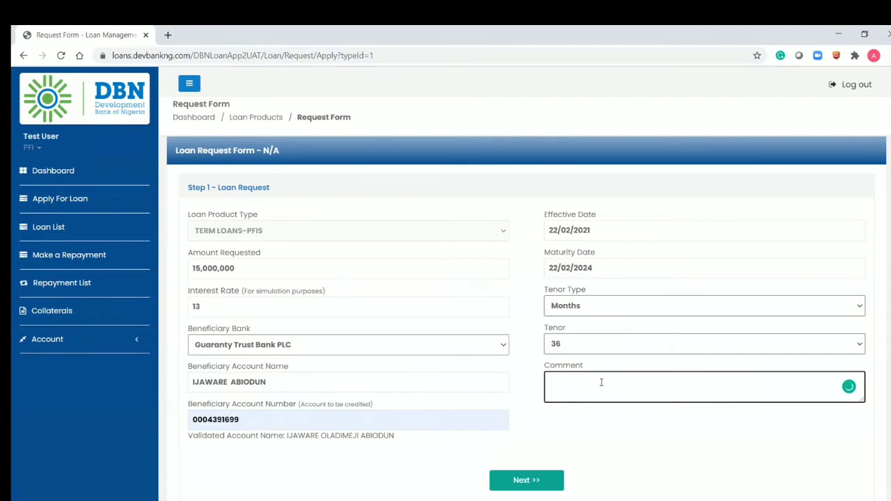
pyautogui.write('Please treat')
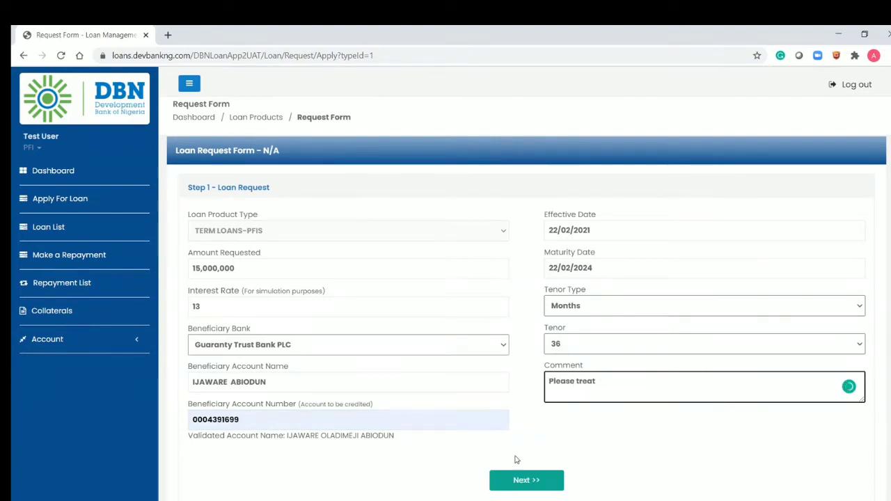
pyautogui.click(527, 482)
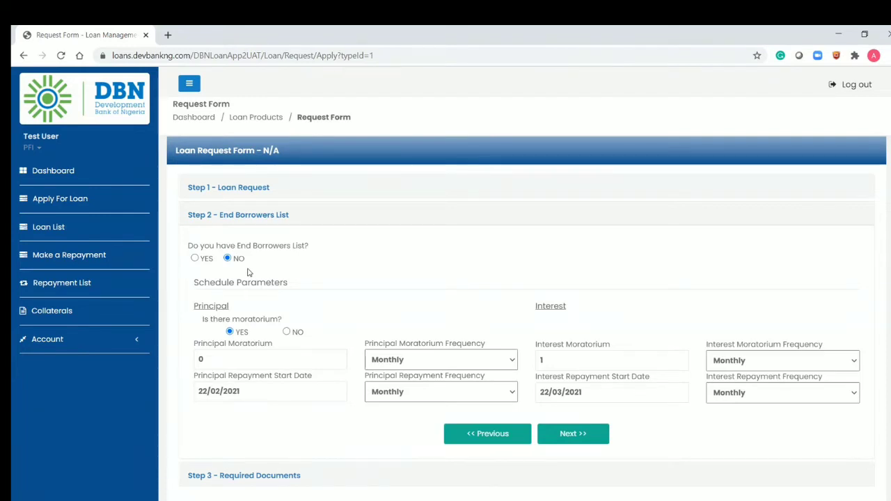
# - Indicate that an end borrowers list is available and that there is no principal moratorium
pyautogui.click(195, 259)
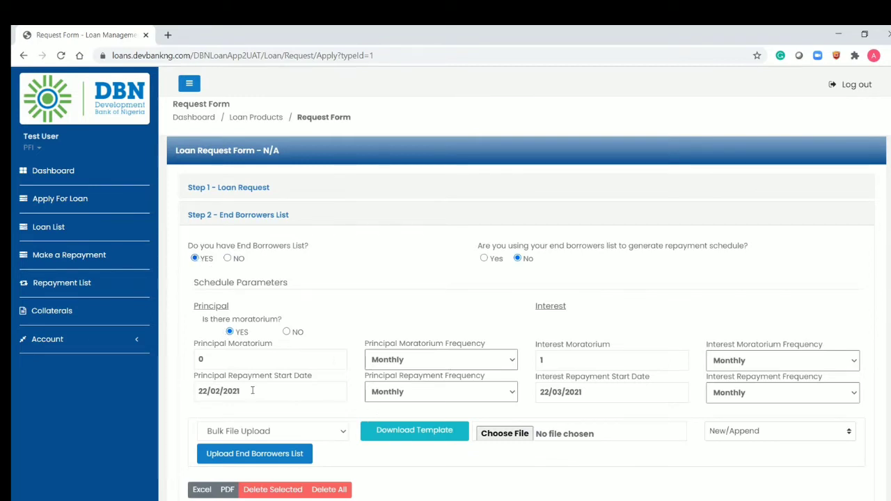
pyautogui.click(287, 333)
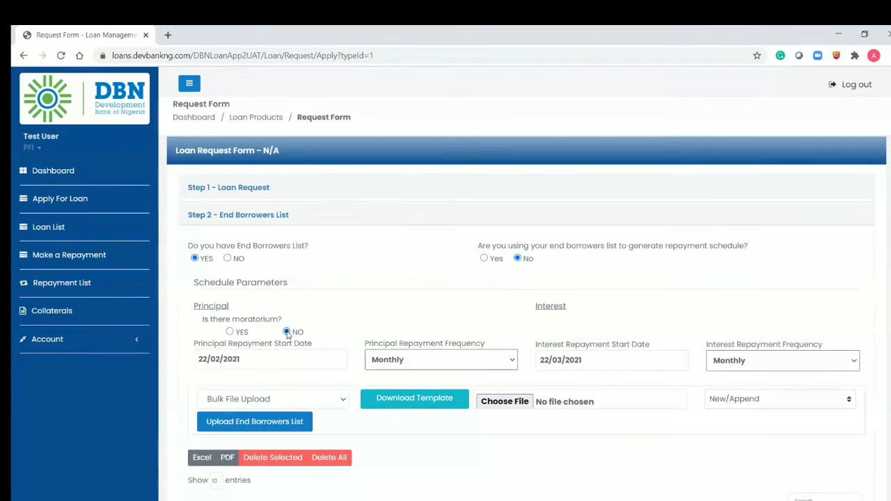
pyautogui.click(231, 332)
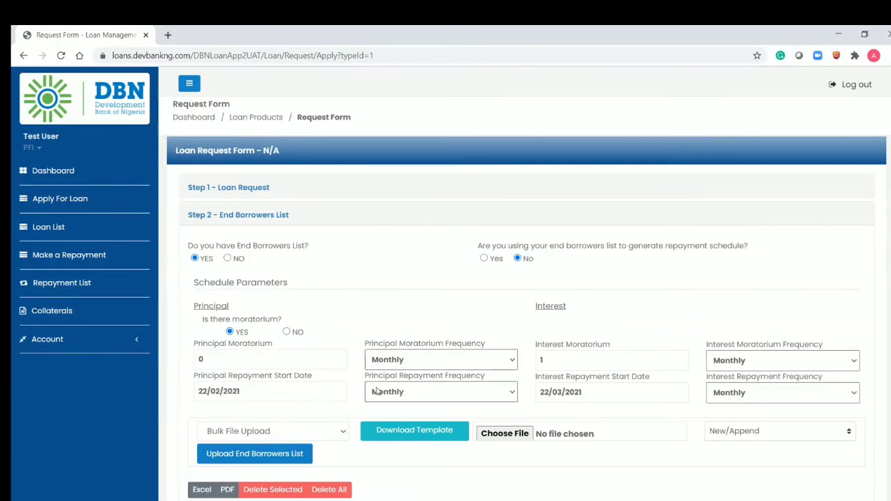
pyautogui.click(286, 332)
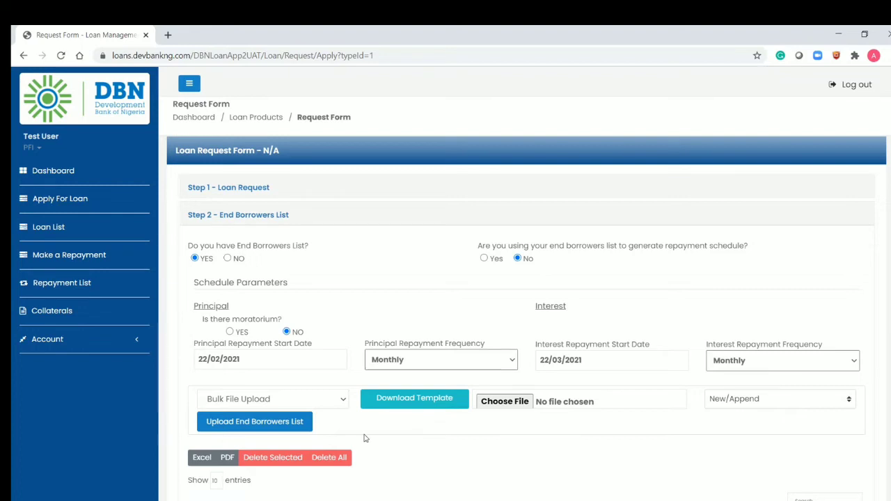
# - Choose the END_BORROWERS_LIST_3 FIDELITY LMS 52.5M test workbook from the Desktop as the end borrowers file
pyautogui.click(276, 424)
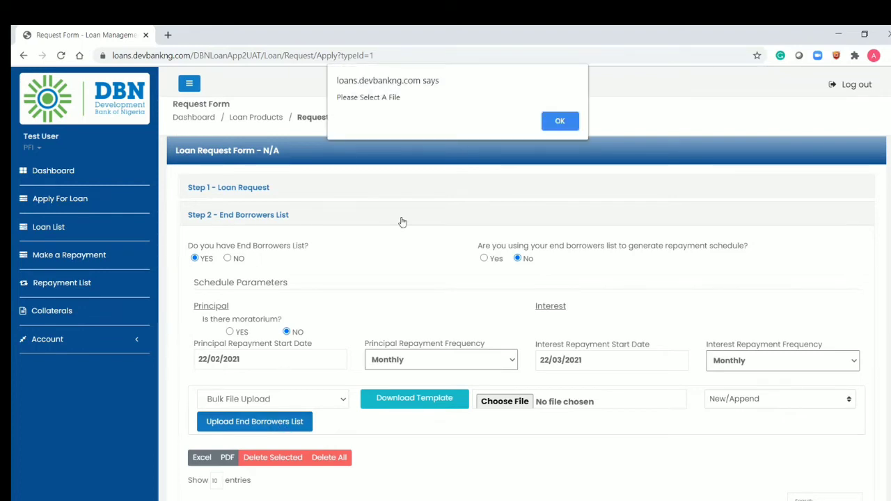
pyautogui.click(562, 122)
pyautogui.click(514, 407)
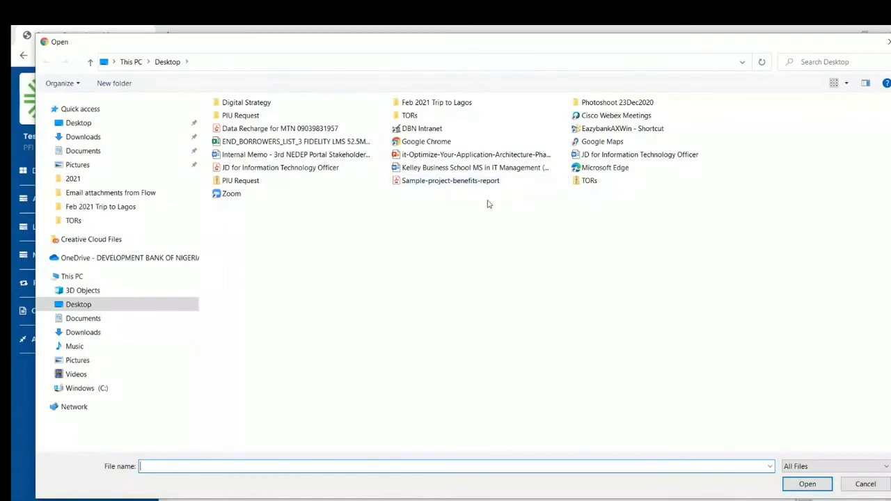
pyautogui.doubleClick(327, 142)
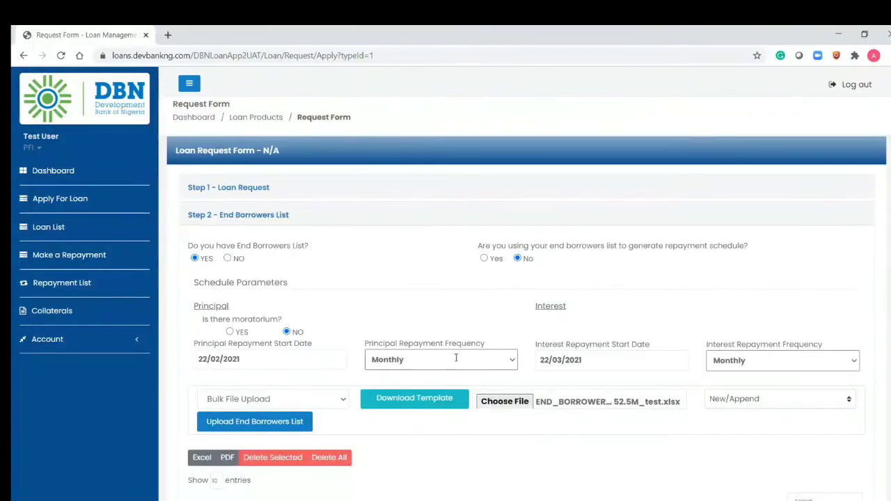
# - Upload and process the end borrowers list despite the loan amount mismatch, and compare the first borrower's promoter name with the BVN name
pyautogui.click(273, 429)
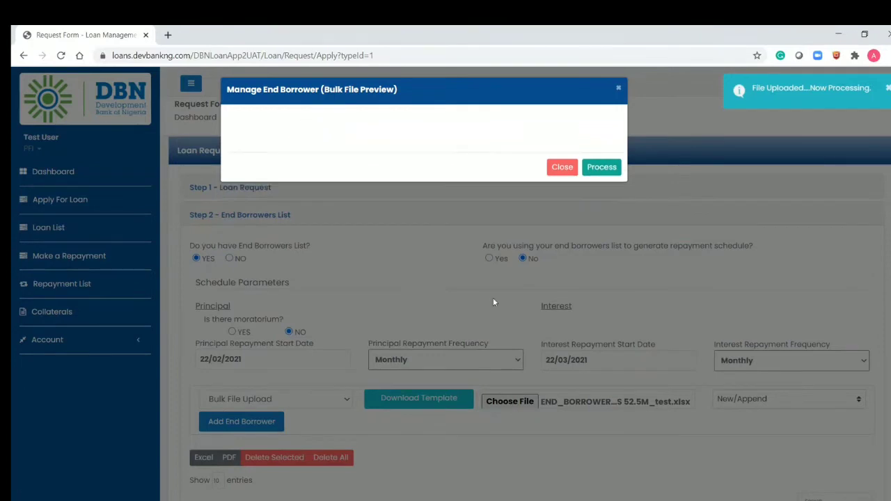
pyautogui.click(602, 381)
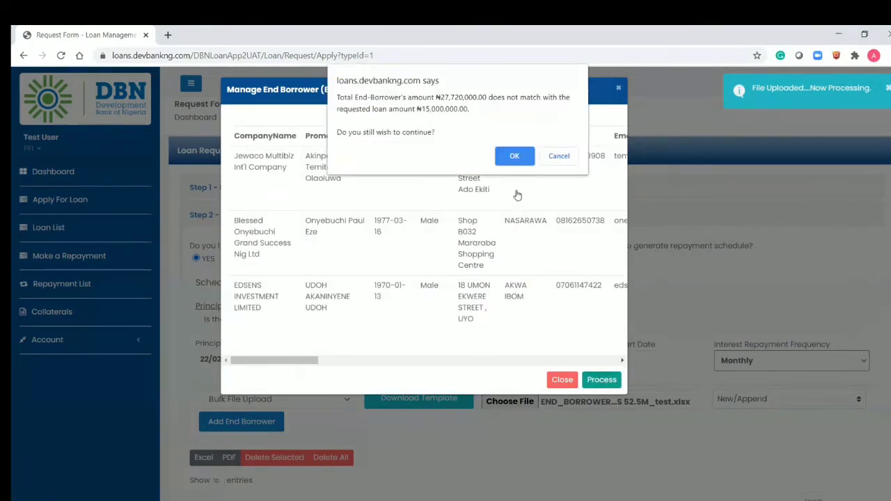
pyautogui.click(515, 155)
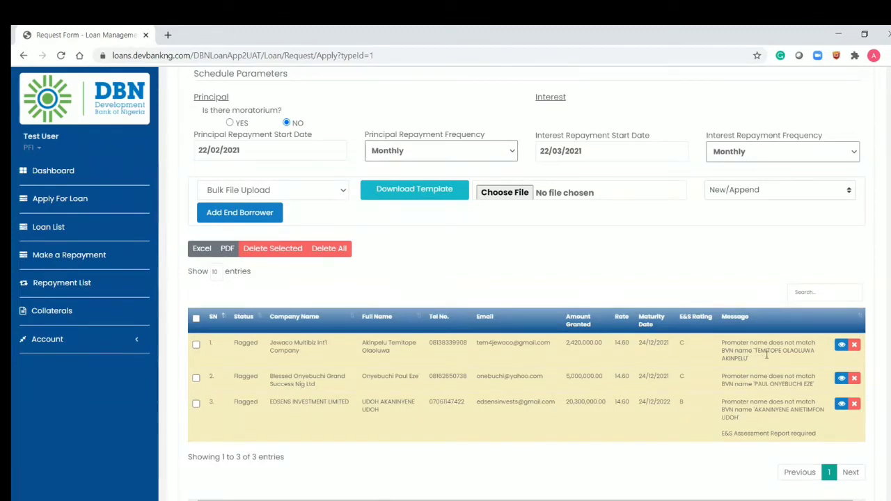
pyautogui.moveTo(760, 353); pyautogui.dragTo(750, 359)
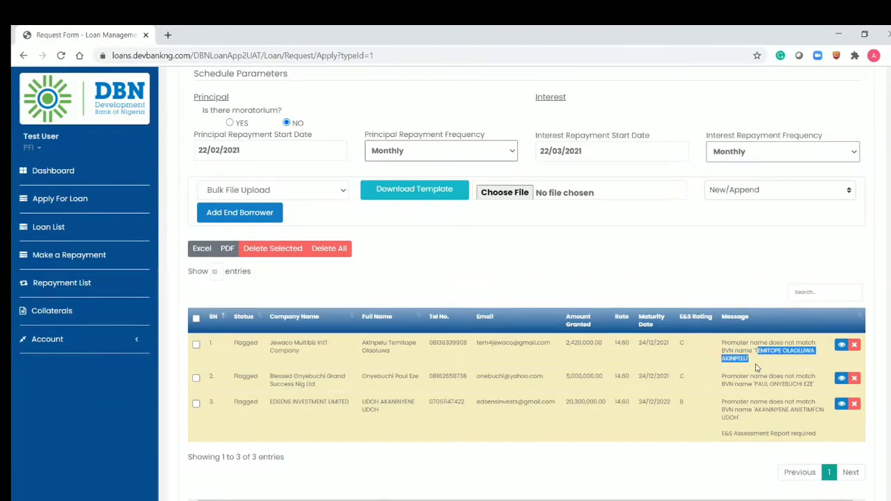
pyautogui.moveTo(398, 356); pyautogui.dragTo(371, 344)
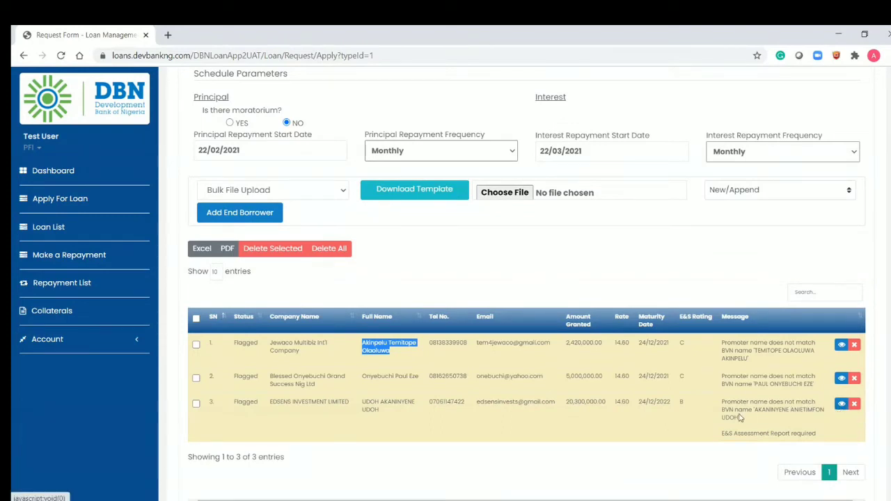
# - Upload the Sample-project-benefits-report PDF as the E&S Assessment Report in the EDSENS INVESTMENT LIMITED end borrower record
pyautogui.click(842, 405)
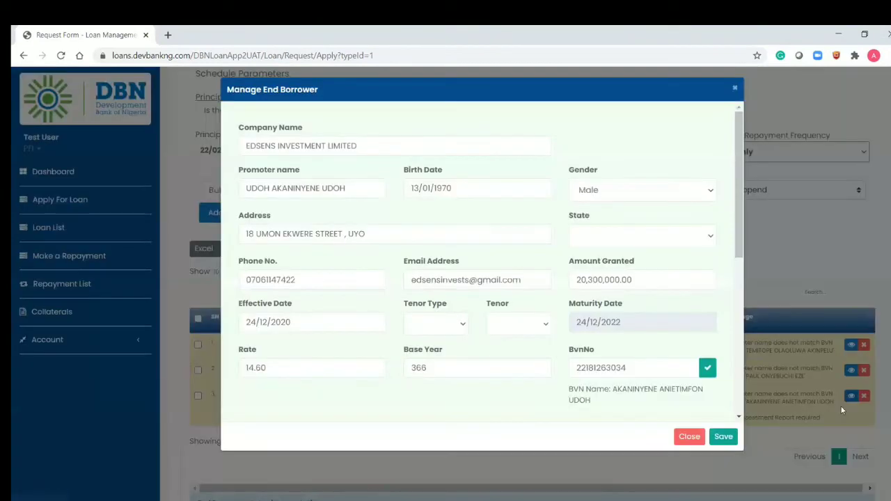
pyautogui.moveTo(736, 237); pyautogui.dragTo(758, 409)
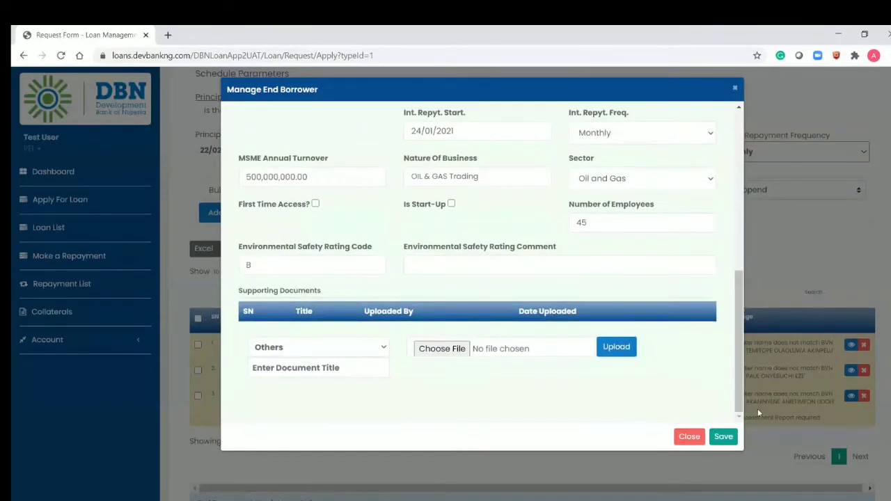
pyautogui.click(368, 350)
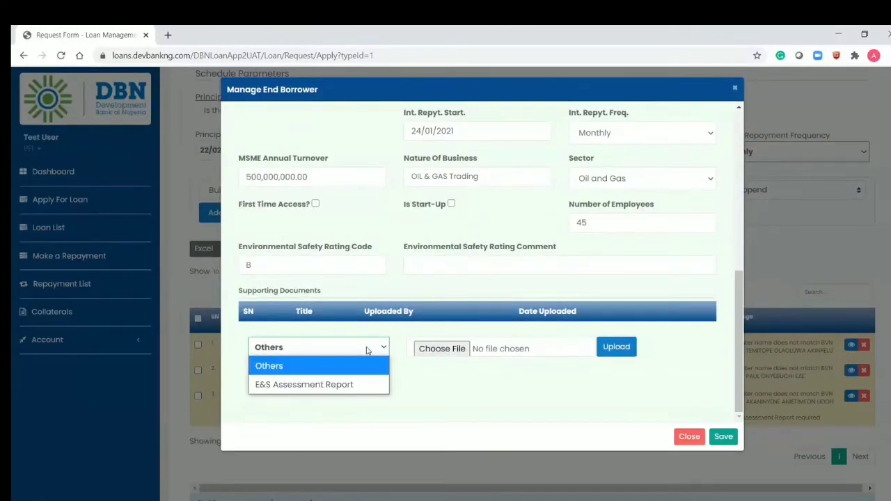
pyautogui.click(350, 381)
pyautogui.click(442, 371)
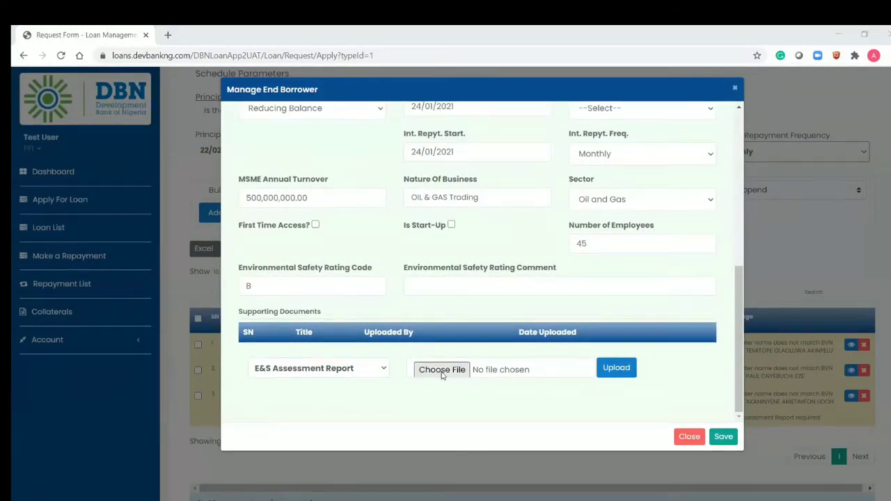
pyautogui.doubleClick(459, 188)
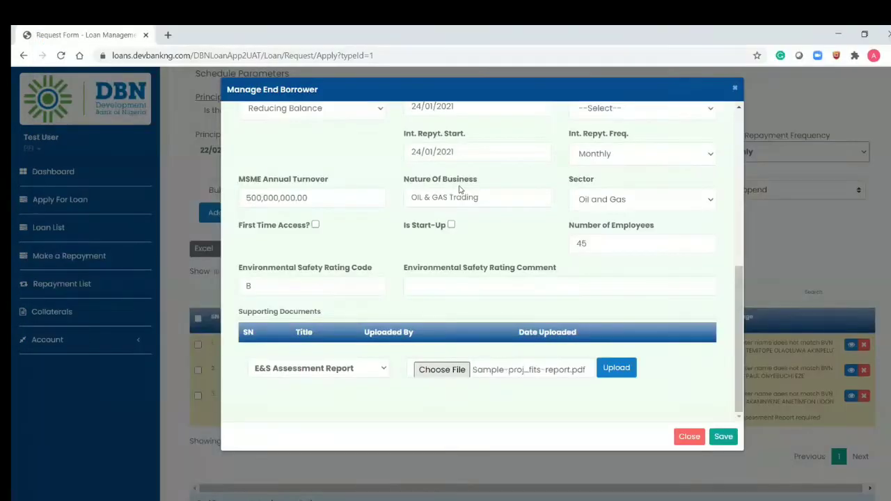
pyautogui.click(616, 370)
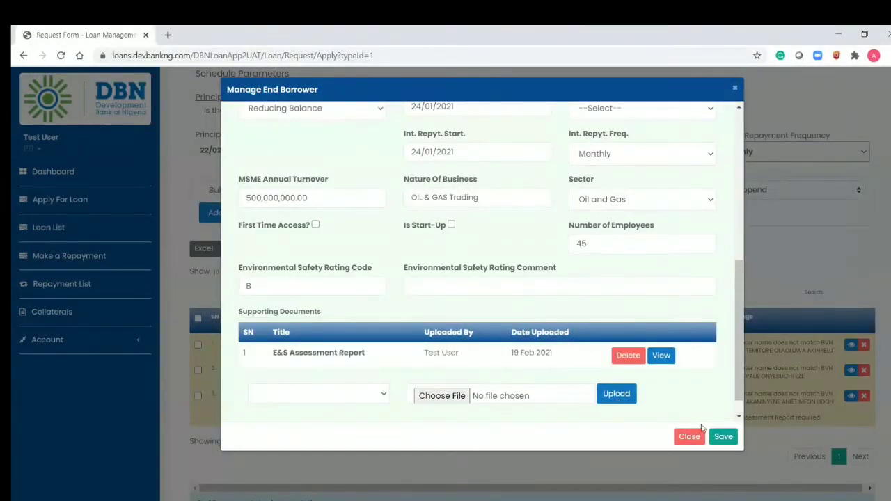
# - Set the end borrower's principal repayment frequency to 2-Month and save the record
pyautogui.click(723, 438)
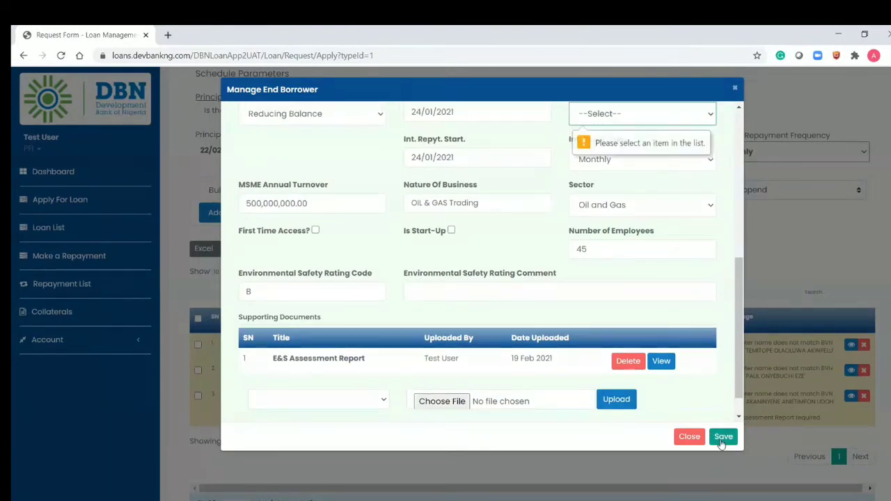
pyautogui.click(648, 115)
pyautogui.click(639, 155)
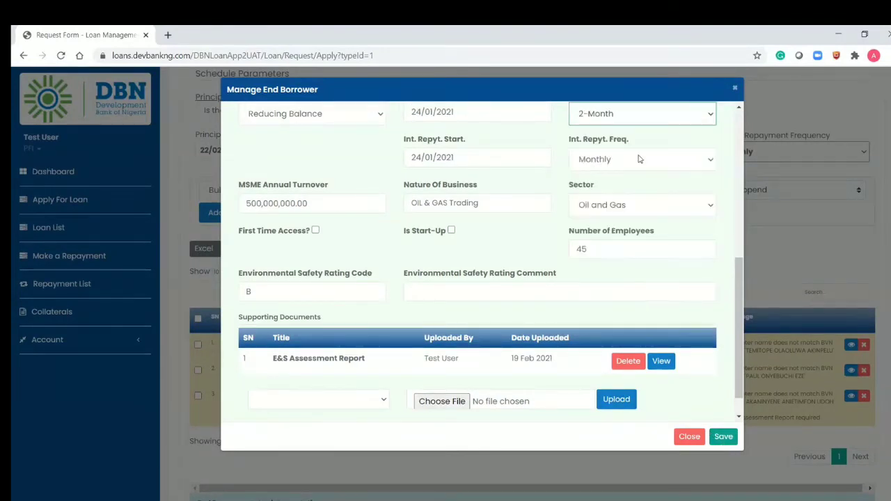
pyautogui.click(722, 439)
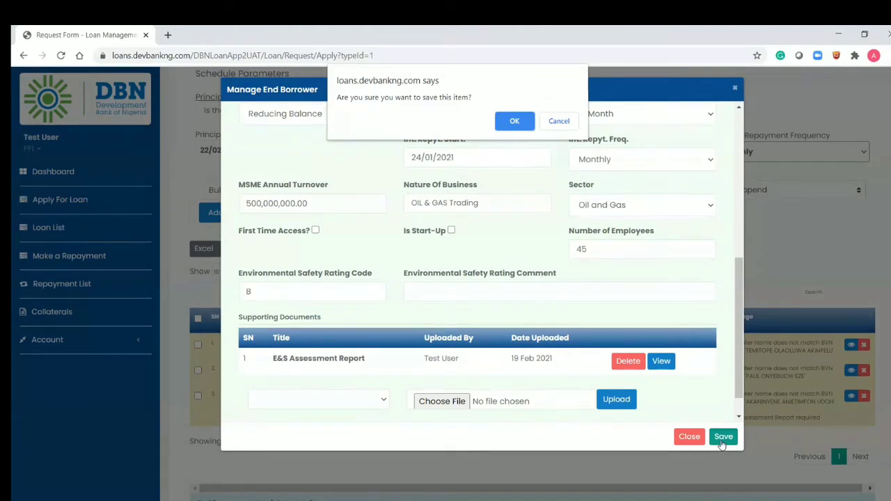
pyautogui.click(515, 122)
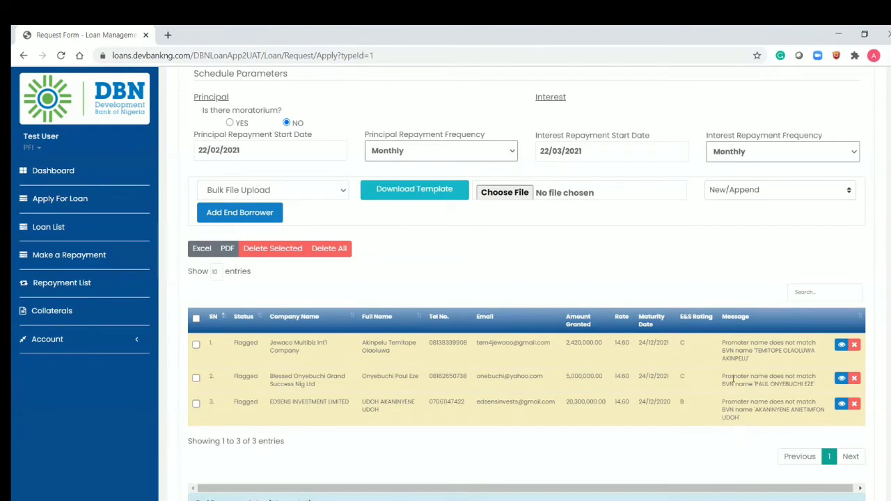
# - Proceed to the Required Documents stage and upload the JD for Information Technology Officer PDF as the Loan Application Letter
pyautogui.scroll(-3, 526, 284)
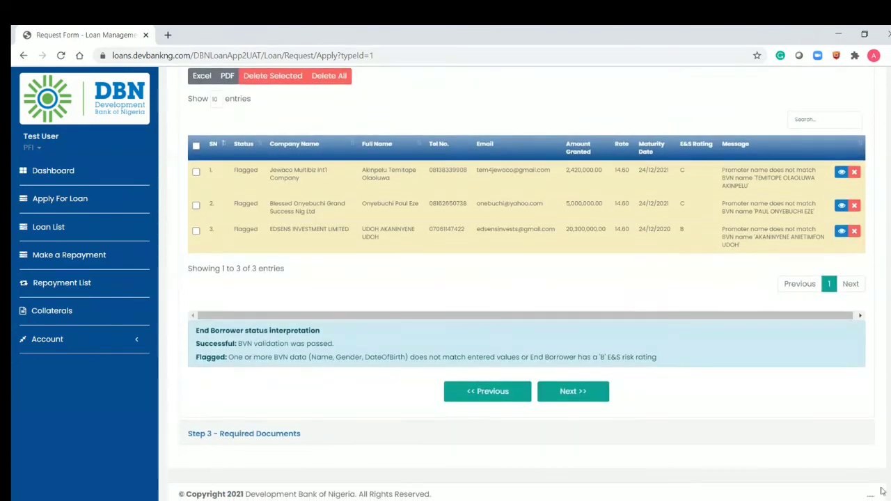
pyautogui.click(583, 394)
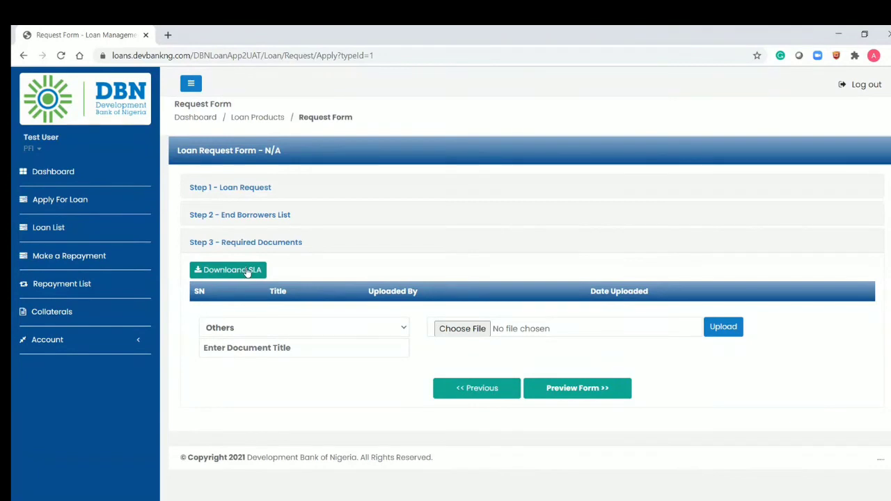
pyautogui.click(333, 332)
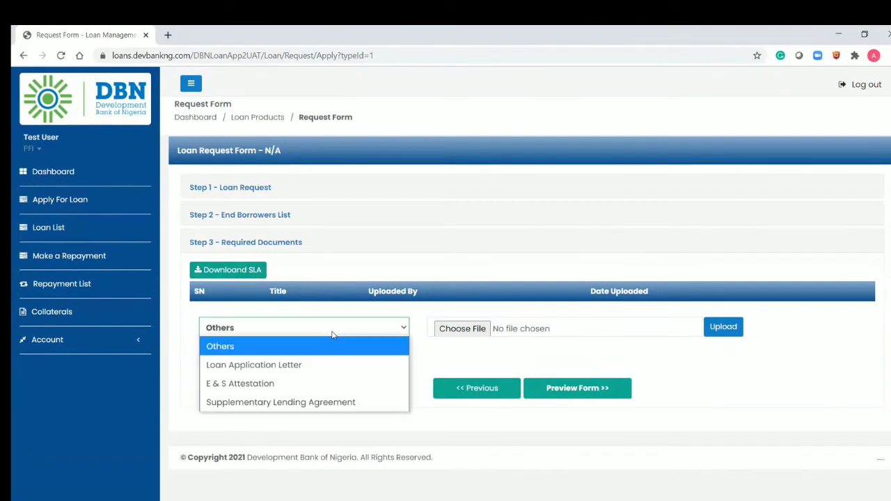
pyautogui.click(320, 366)
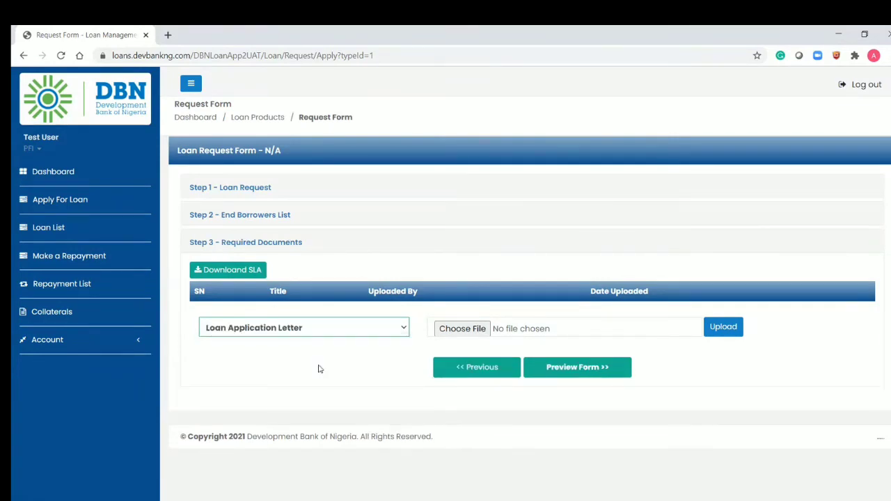
pyautogui.click(458, 333)
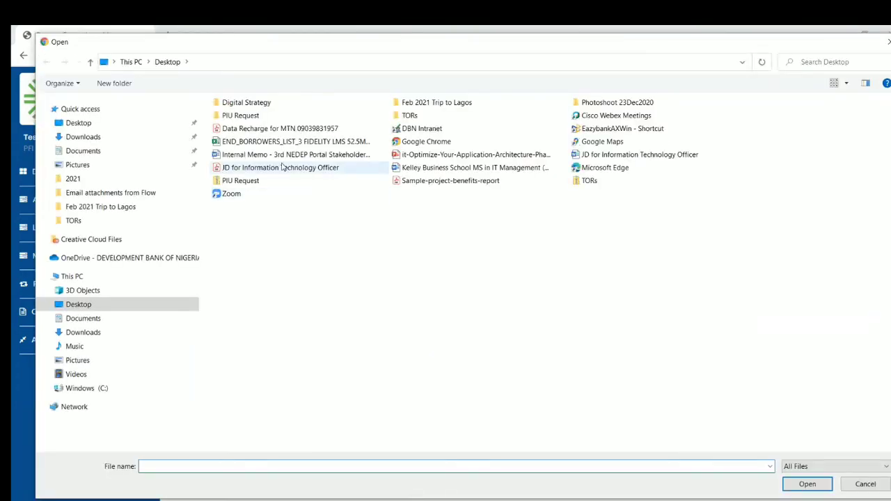
pyautogui.doubleClick(282, 167)
pyautogui.click(724, 330)
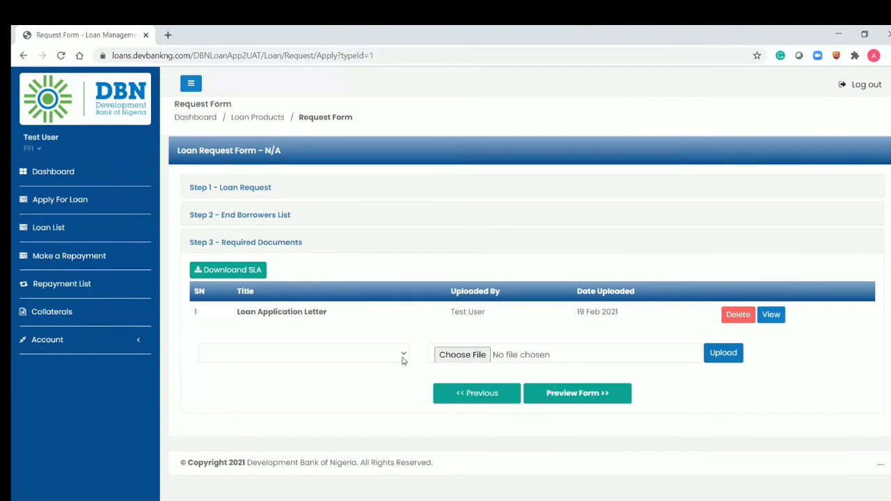
# - Upload the Sample-project-benefits-report PDF as the E & S Attestation of the loan request
pyautogui.click(403, 360)
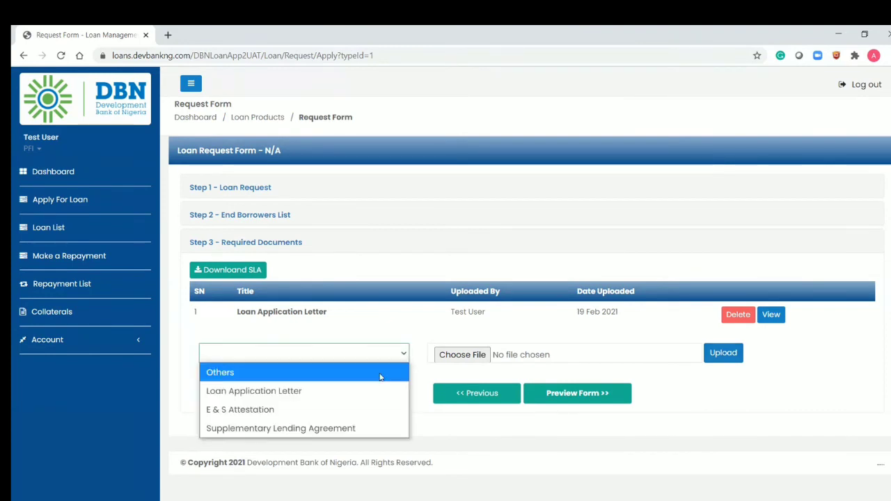
pyautogui.click(365, 408)
pyautogui.click(473, 359)
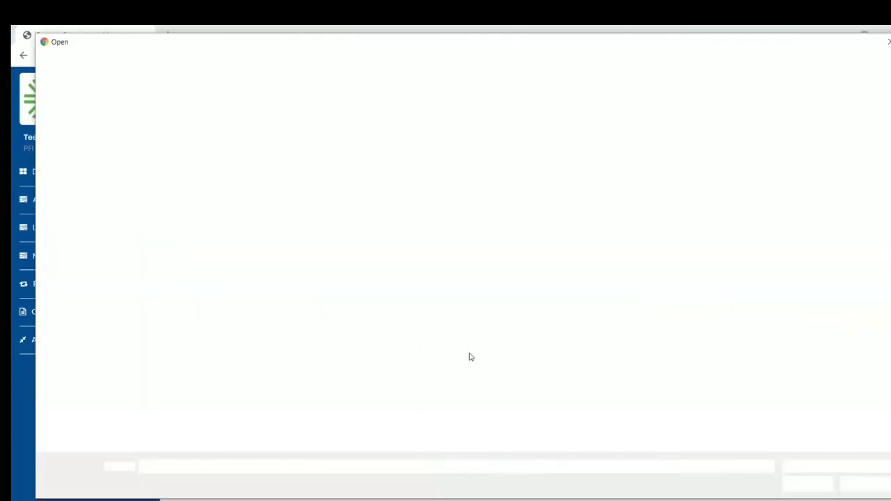
pyautogui.doubleClick(446, 182)
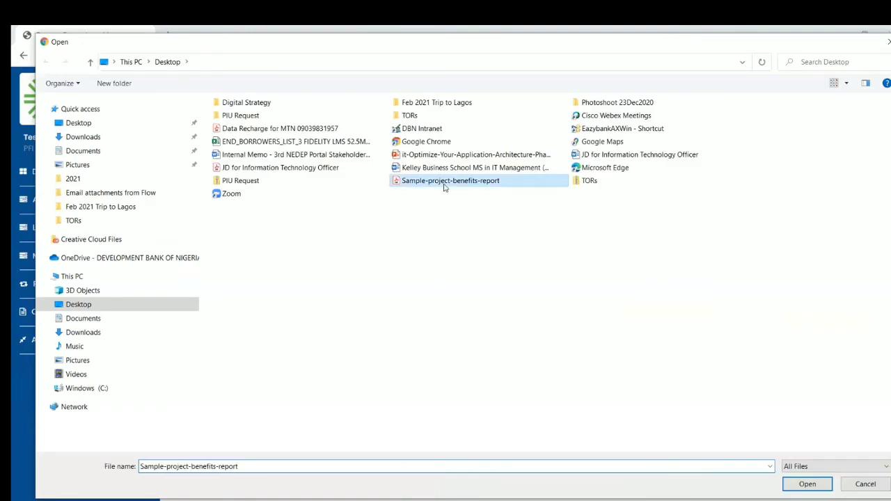
pyautogui.click(724, 353)
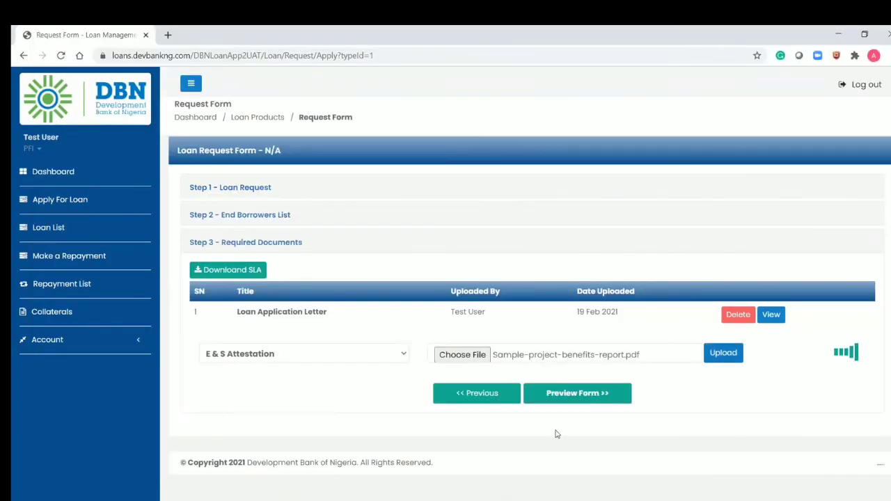
# - Upload the Data Recharge for MTN PDF as the Supplementary Lending Agreement and open the preview of the request form
pyautogui.click(403, 388)
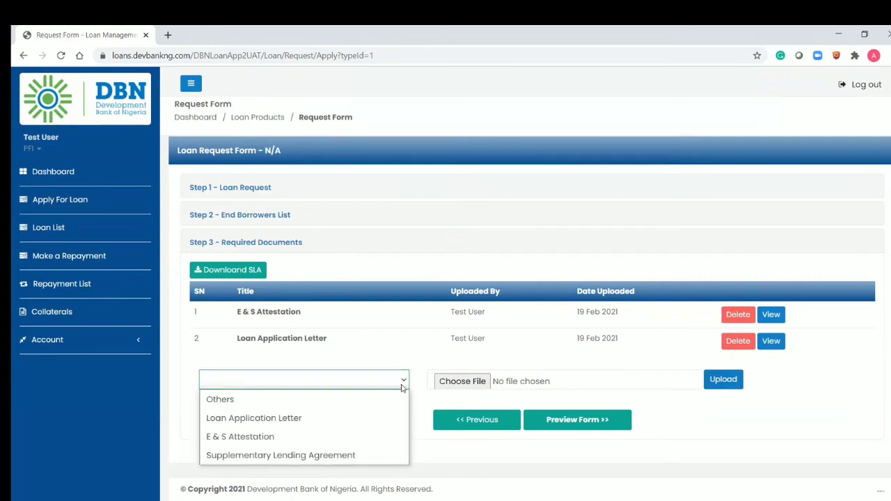
pyautogui.click(376, 456)
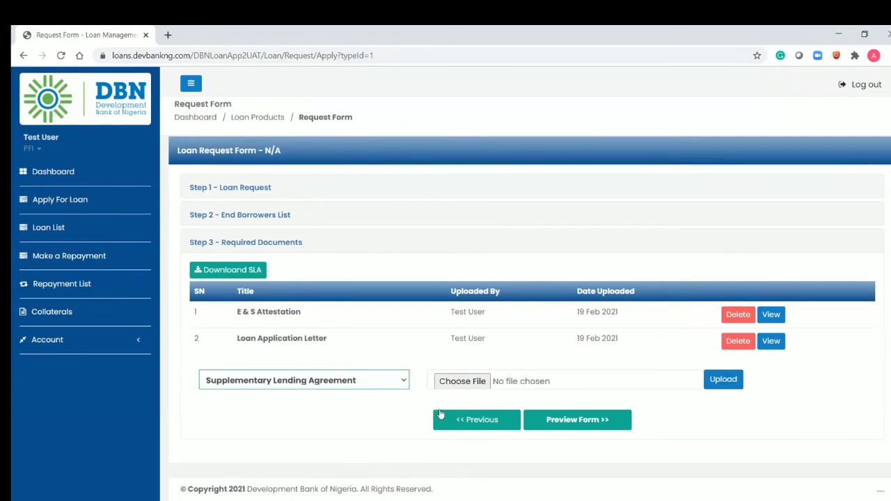
pyautogui.click(462, 383)
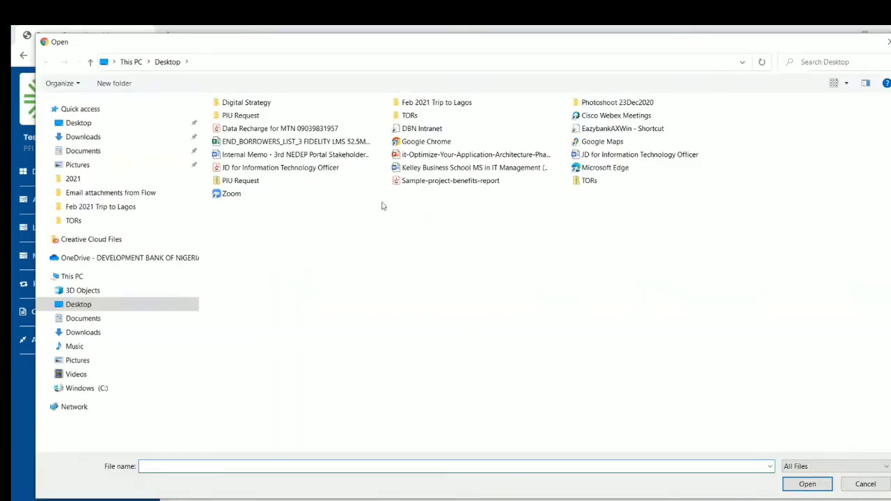
pyautogui.doubleClick(295, 133)
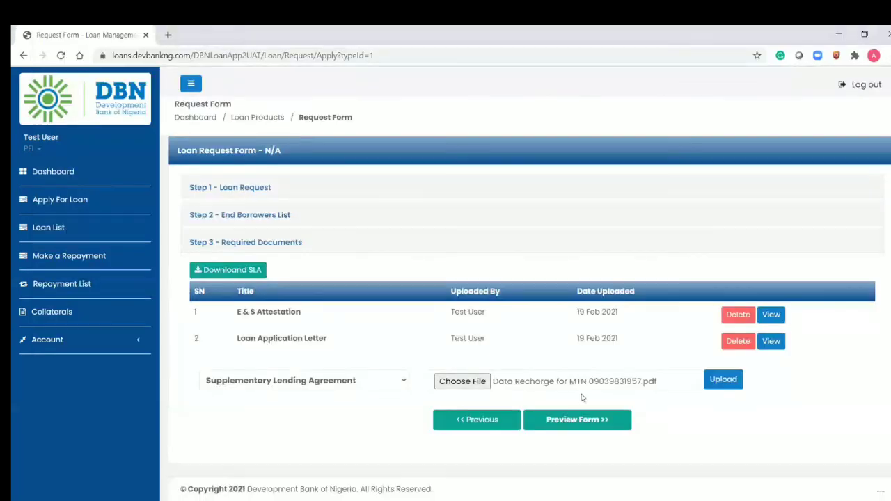
pyautogui.click(722, 380)
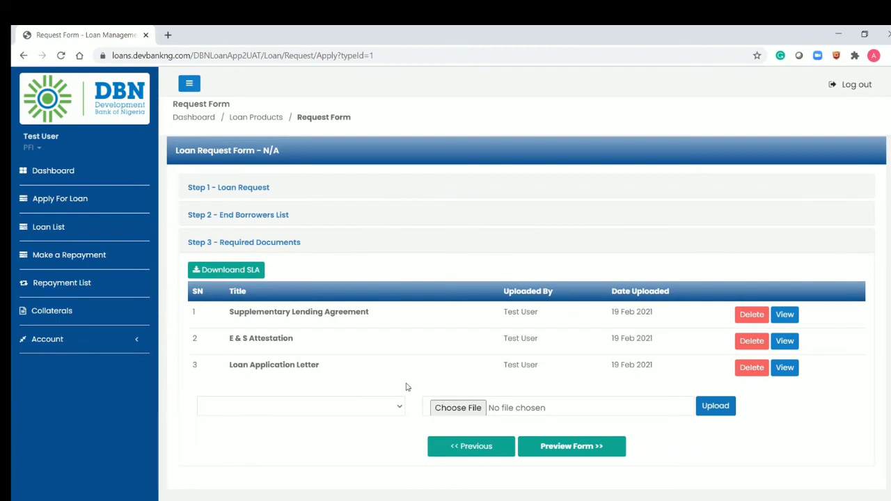
pyautogui.click(580, 453)
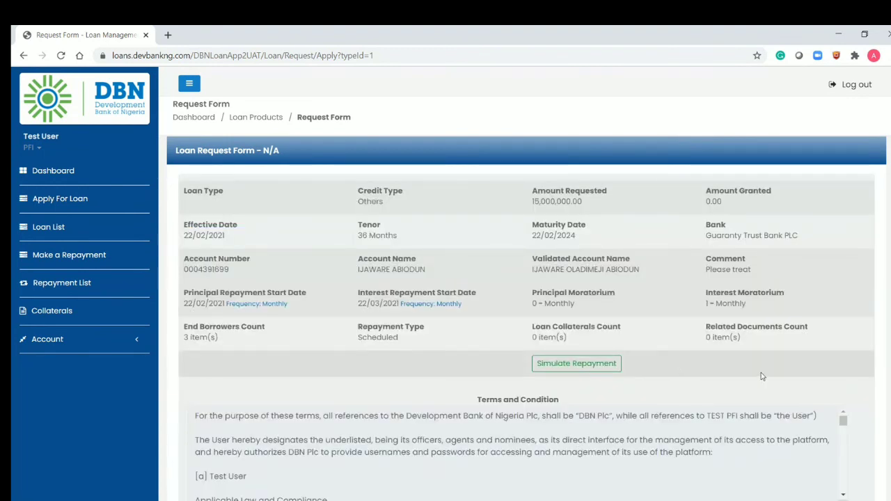
# - Simulate the loan's repayment and review the repayment schedule, including the summary and the monthly instalments
pyautogui.scroll(-1, 524, 284)
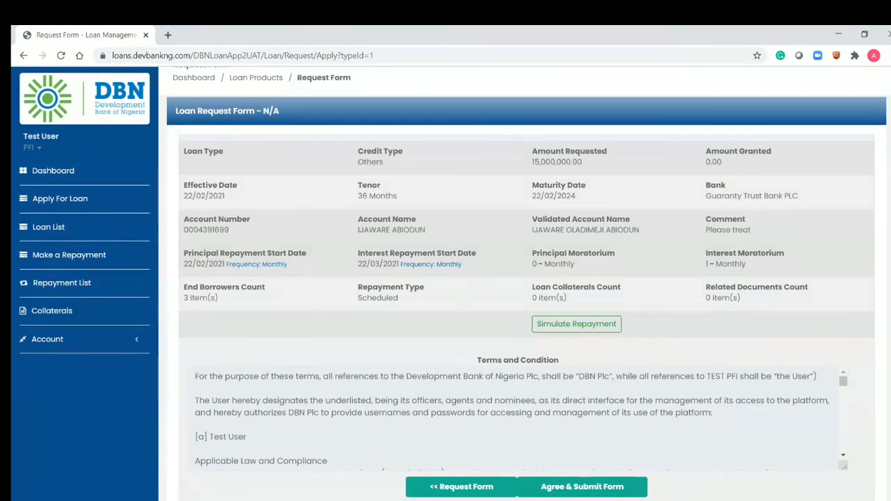
pyautogui.click(595, 328)
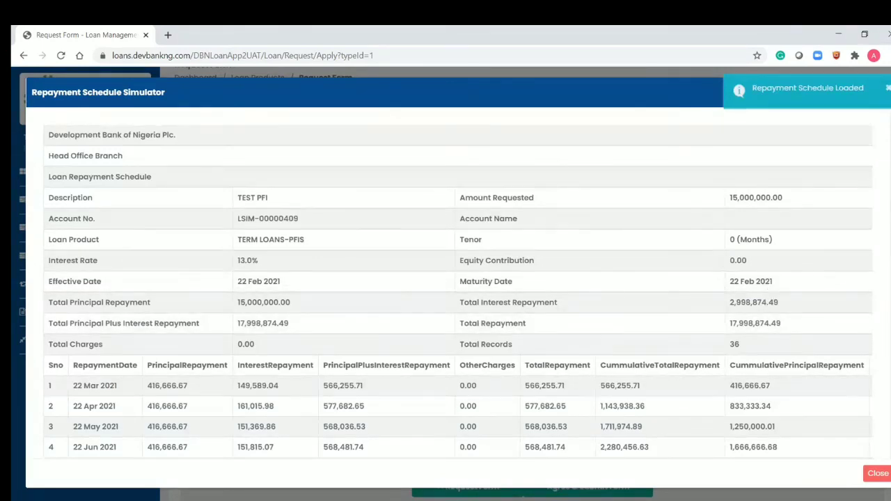
pyautogui.scroll(-2, 458, 283)
pyautogui.scroll(-3, 310, 314)
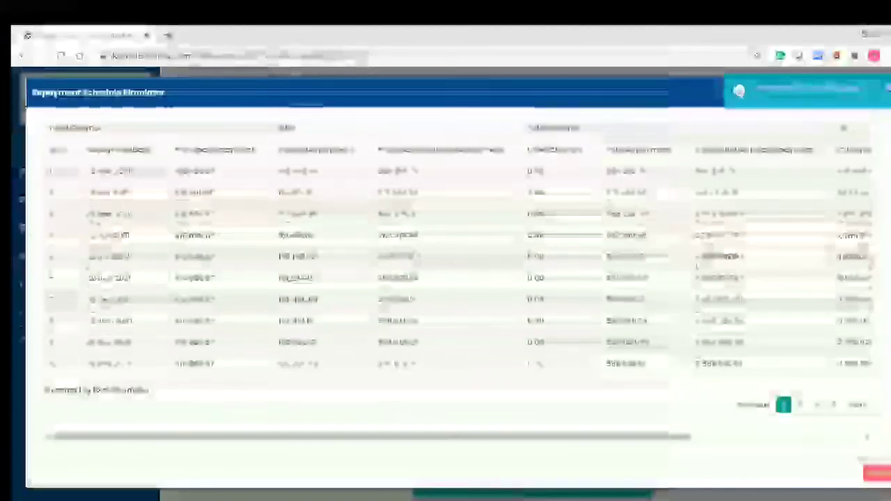
pyautogui.scroll(3, 312, 340)
pyautogui.scroll(2, 872, 166)
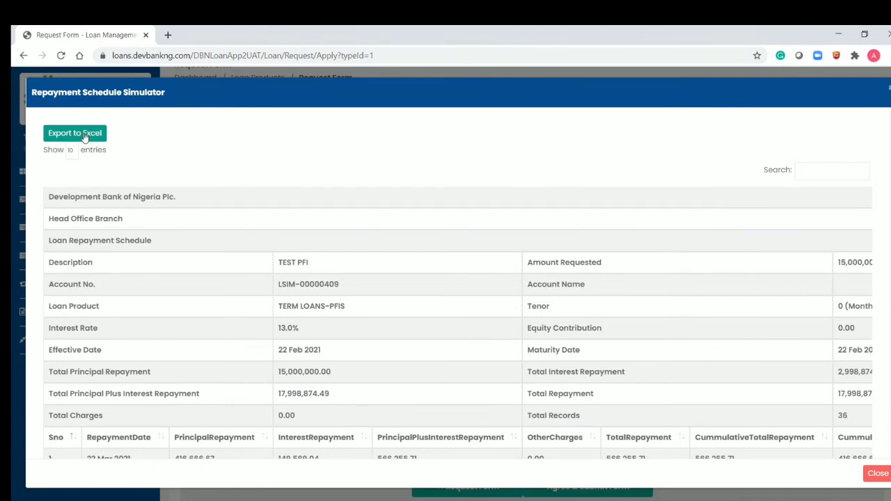
pyautogui.click(877, 474)
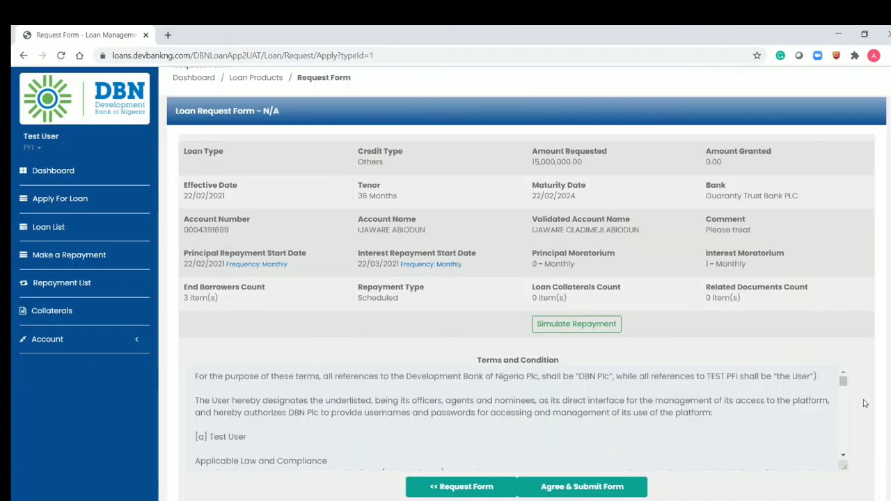
# - Agree to the terms and conditions and submit the loan request form, confirming the submission
pyautogui.scroll(-1, 873, 461)
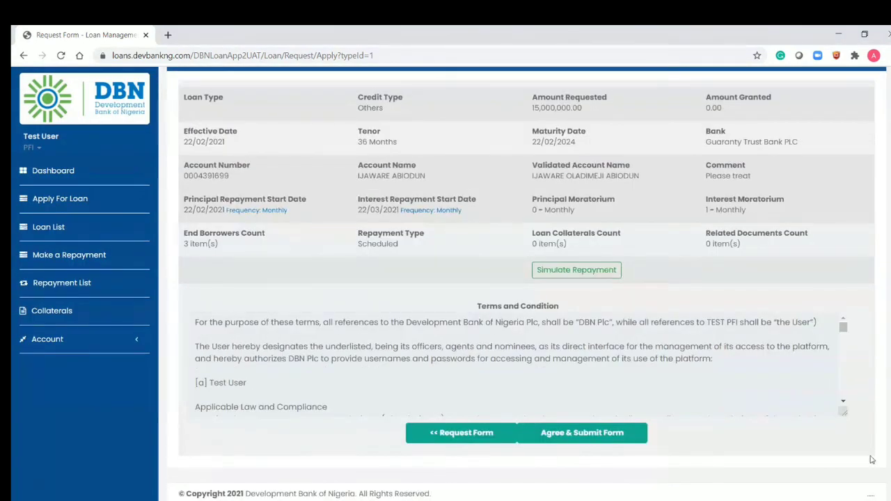
pyautogui.click(590, 437)
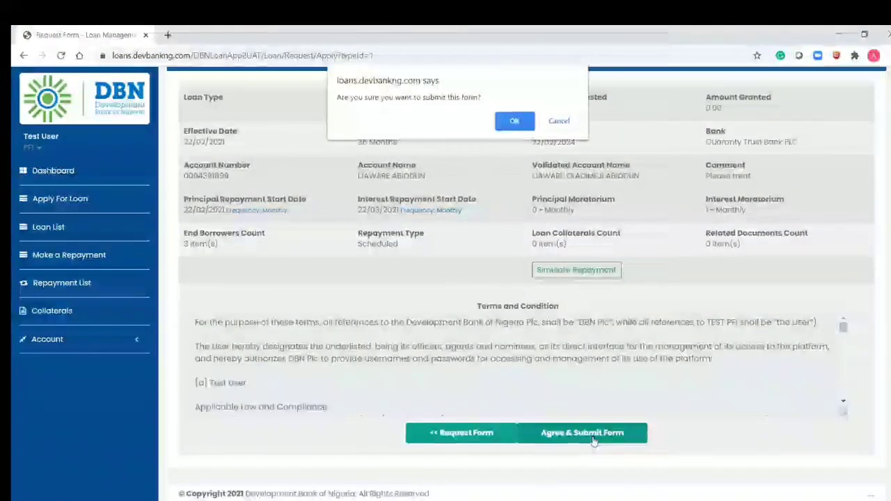
pyautogui.click(517, 127)
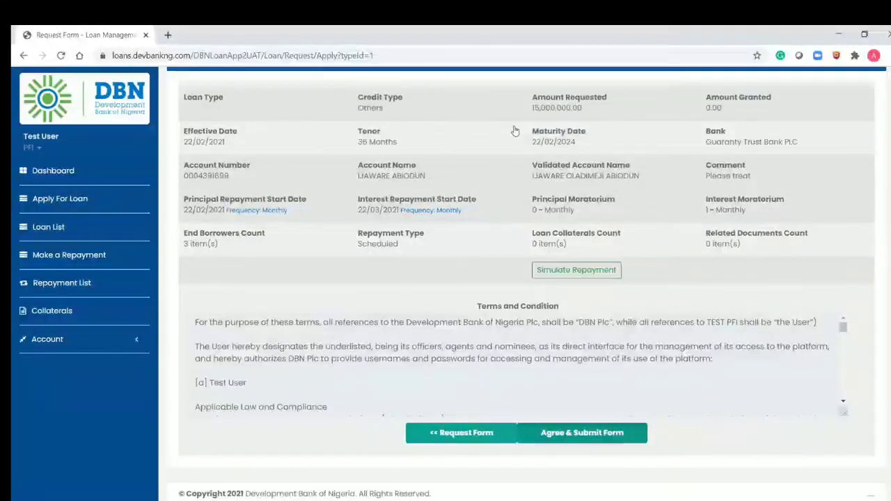